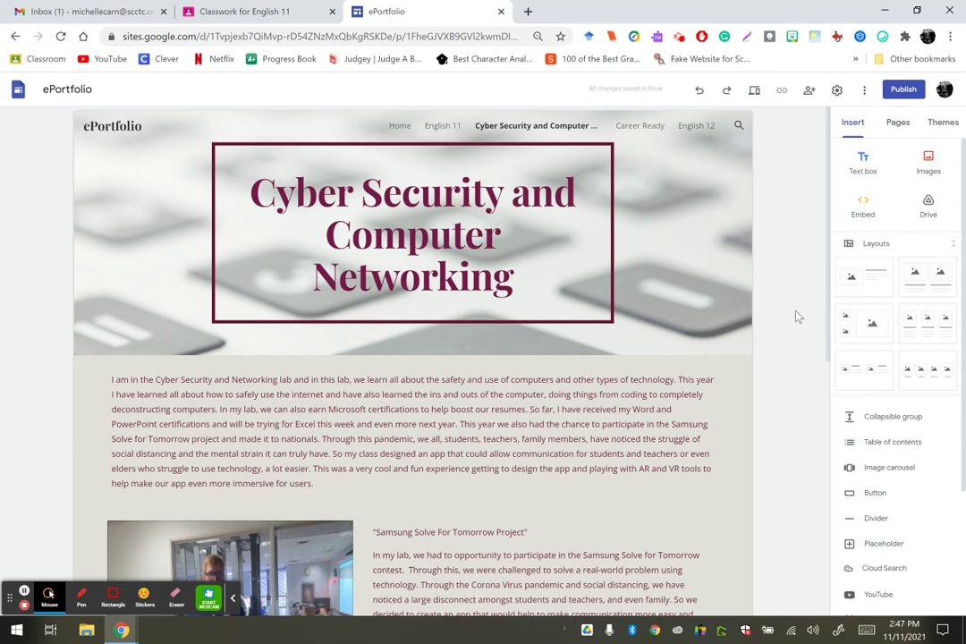
Highlight the Cyber Security banner title text, then deselect it
left_click(336, 197)
mouse_move(244, 168)
left_mouse_down()
mouse_move(356, 197)
mouse_move(514, 285)
left_mouse_up()
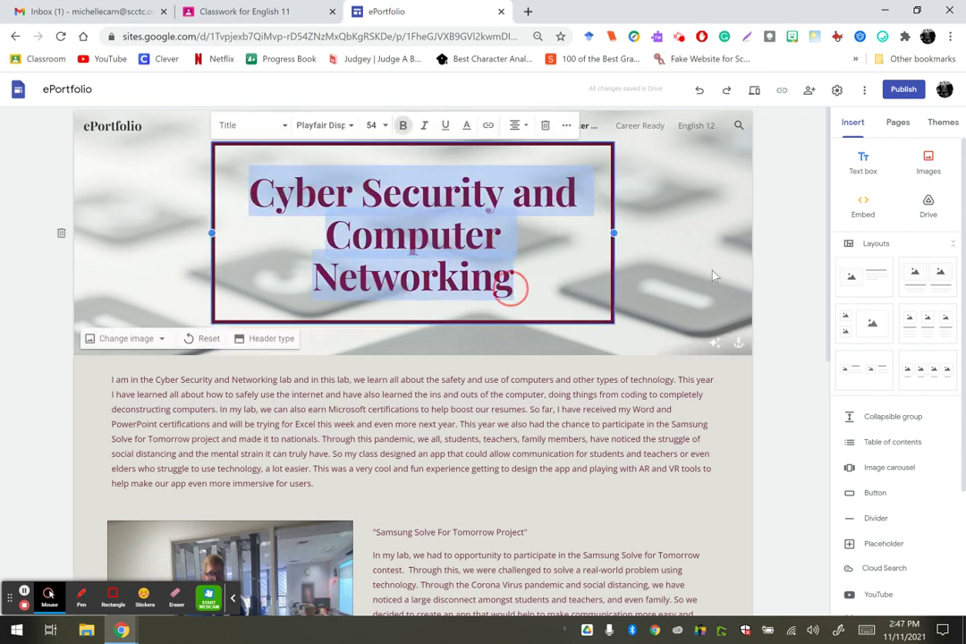
left_click(782, 263)
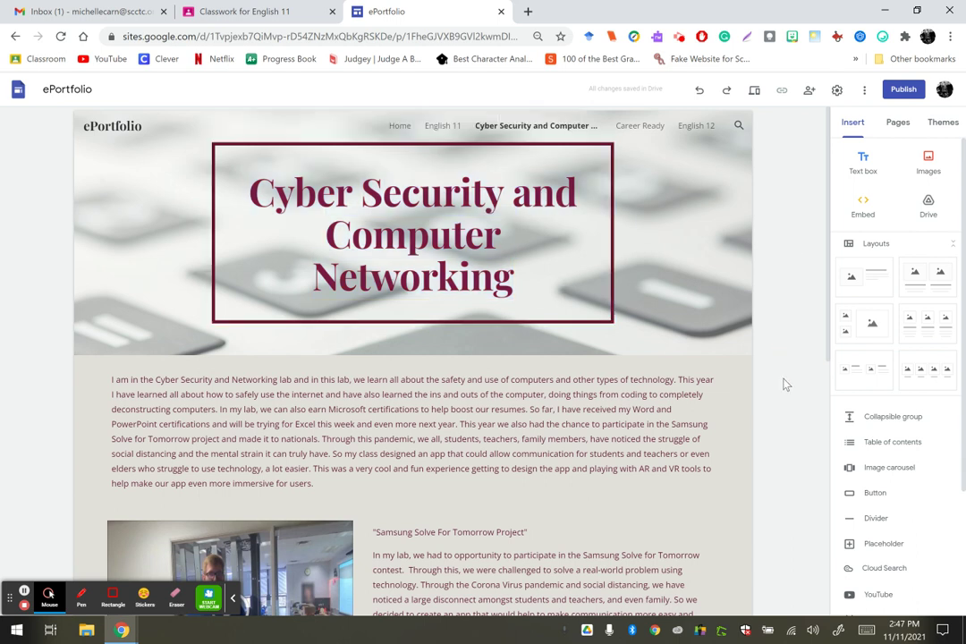
Highlight the entire intro paragraph, then clear the selection
left_click(338, 491)
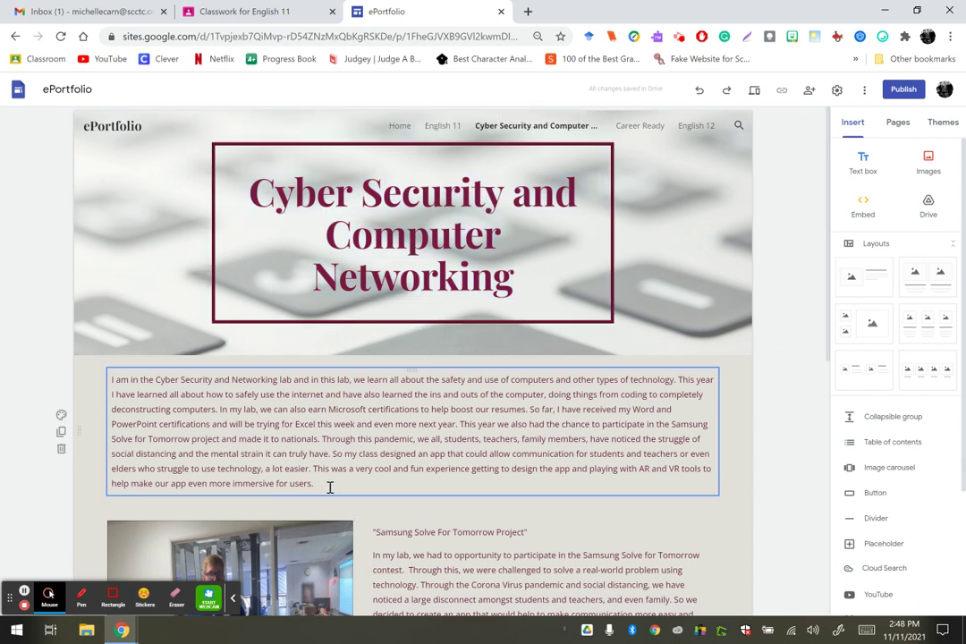
left_click_drag(304, 484, 119, 376)
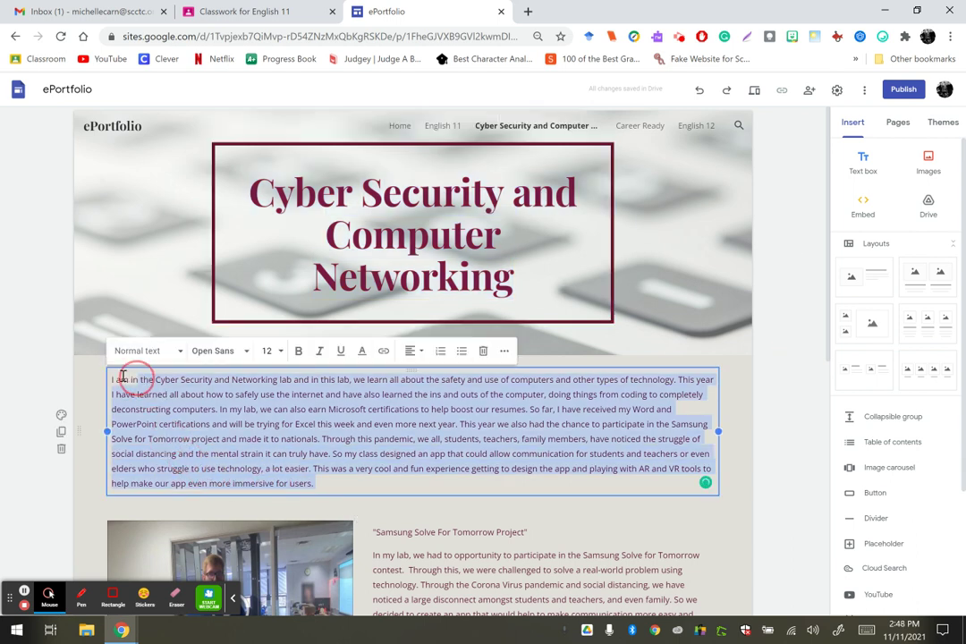
left_click(485, 488)
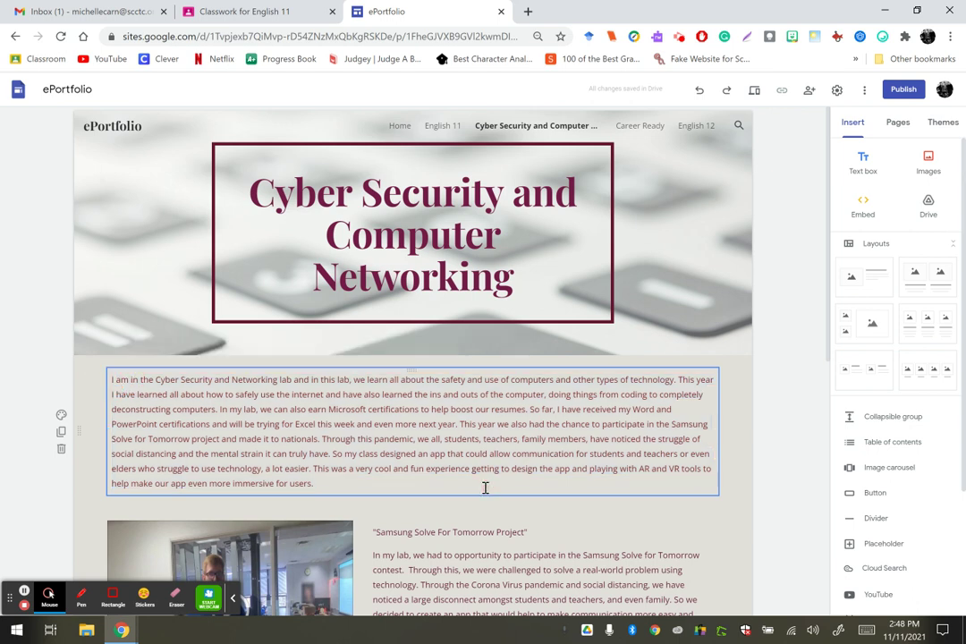
left_click(756, 393)
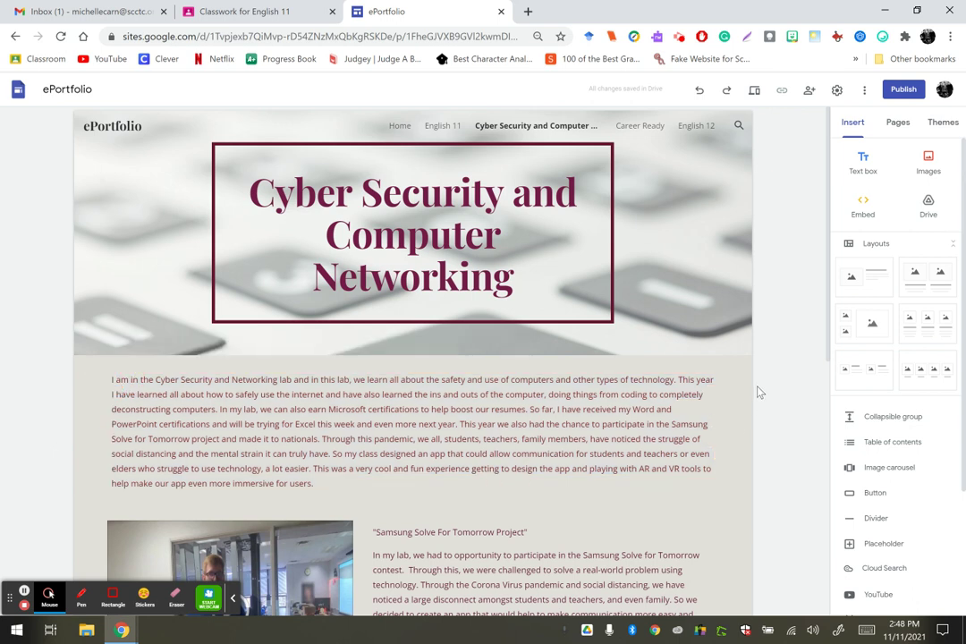
left_click(799, 493)
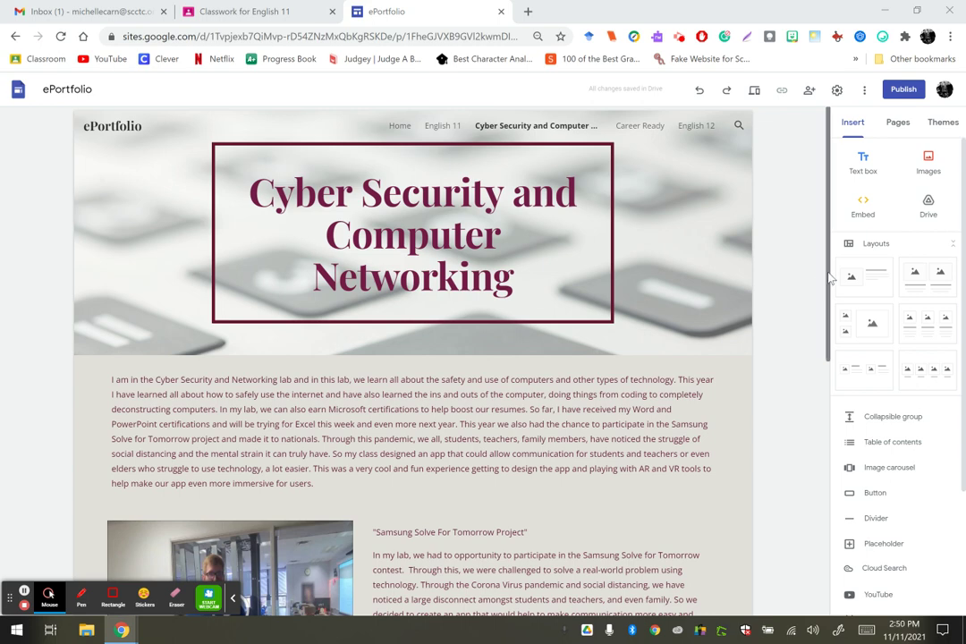
Scroll down to the Samsung Solve For Tomorrow Project and highlight its title and body paragraph
mouse_move(830, 275)
left_mouse_down()
mouse_move(834, 372)
mouse_move(824, 413)
left_mouse_up()
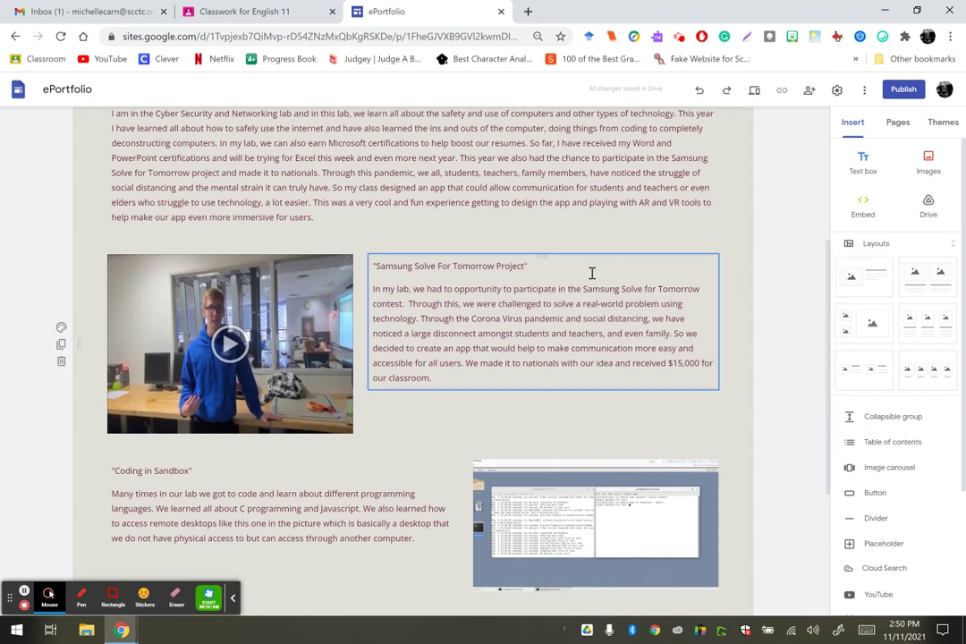
left_click(377, 268)
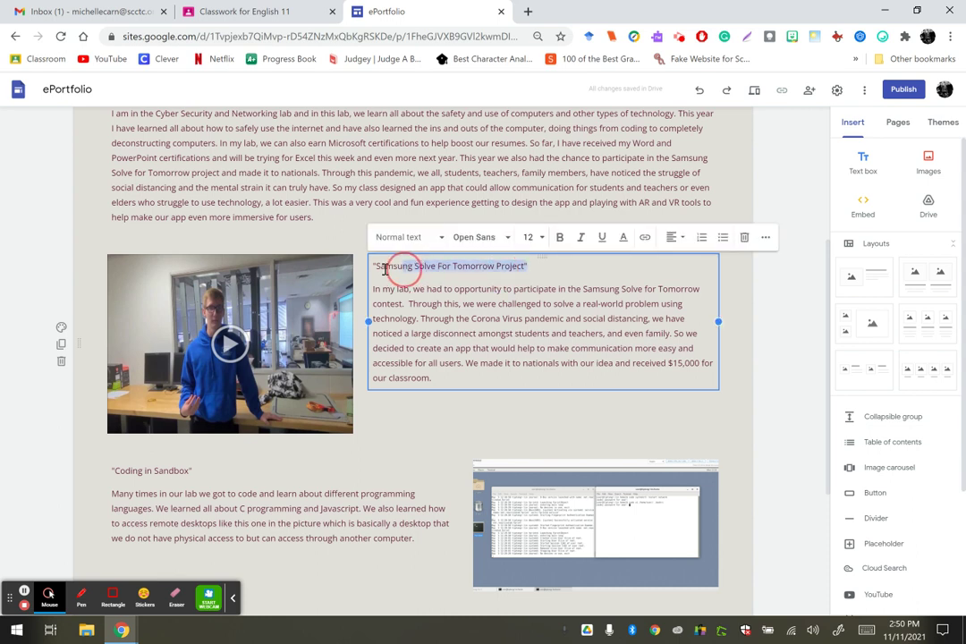
triple_click(367, 267)
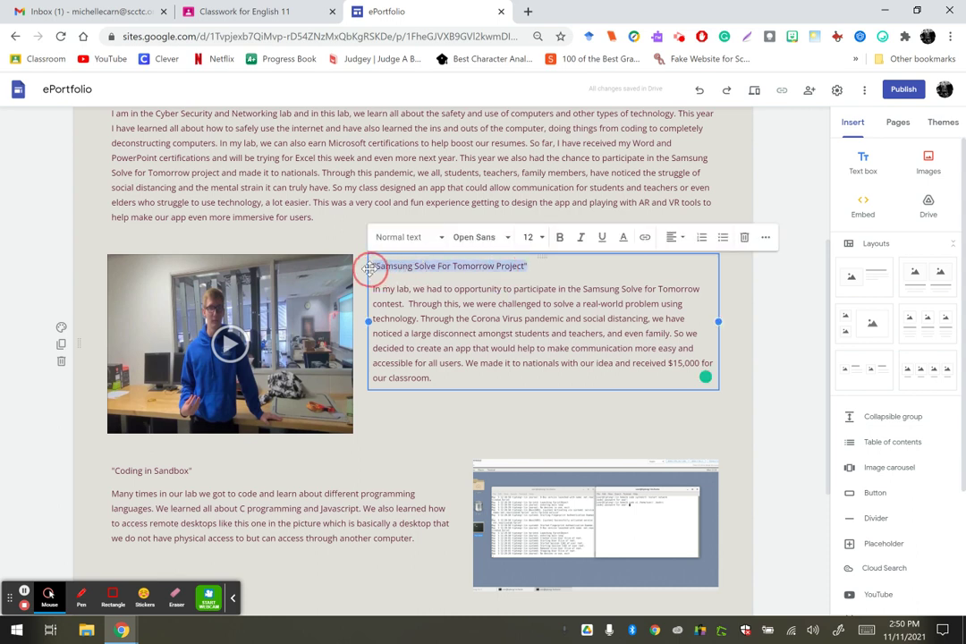
left_click(557, 289)
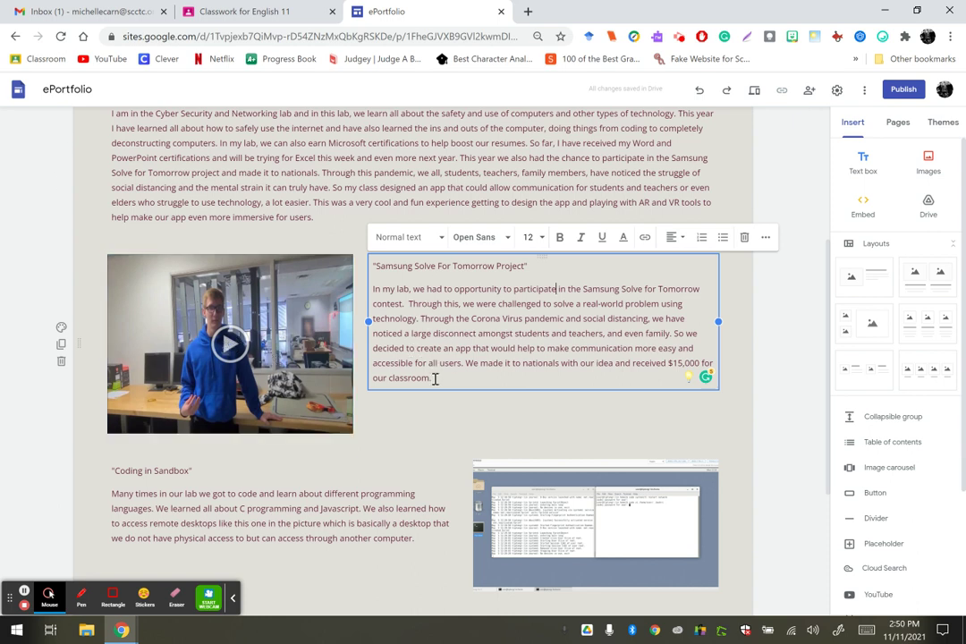
mouse_move(435, 379)
left_mouse_down()
mouse_move(390, 291)
mouse_move(373, 289)
left_mouse_up()
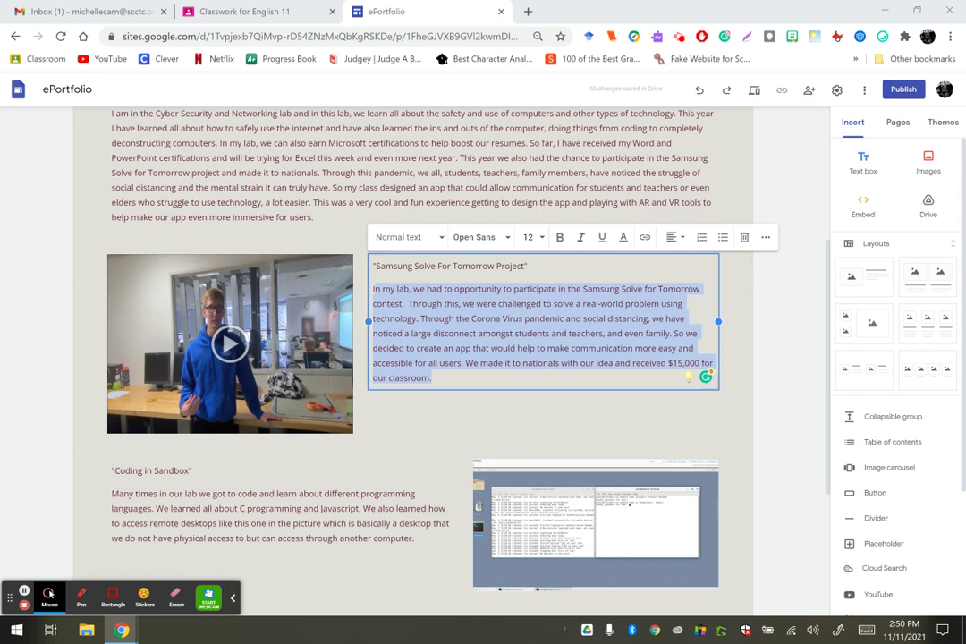
Highlight the Coding in Sandbox title, then scroll down to the Microsoft Certifications badges
left_click(537, 384)
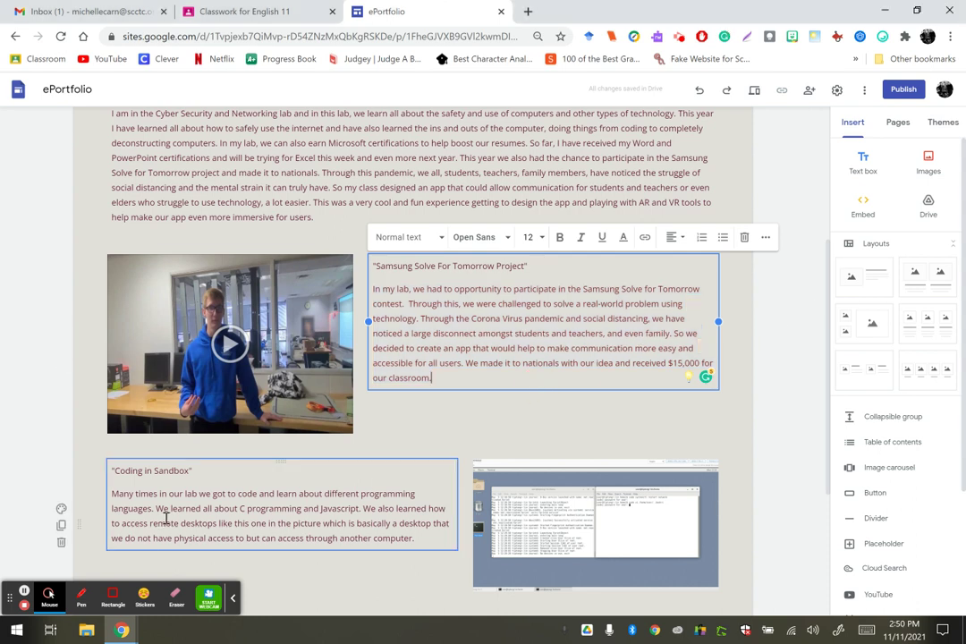
left_click(194, 473)
left_click_drag(205, 470, 105, 470)
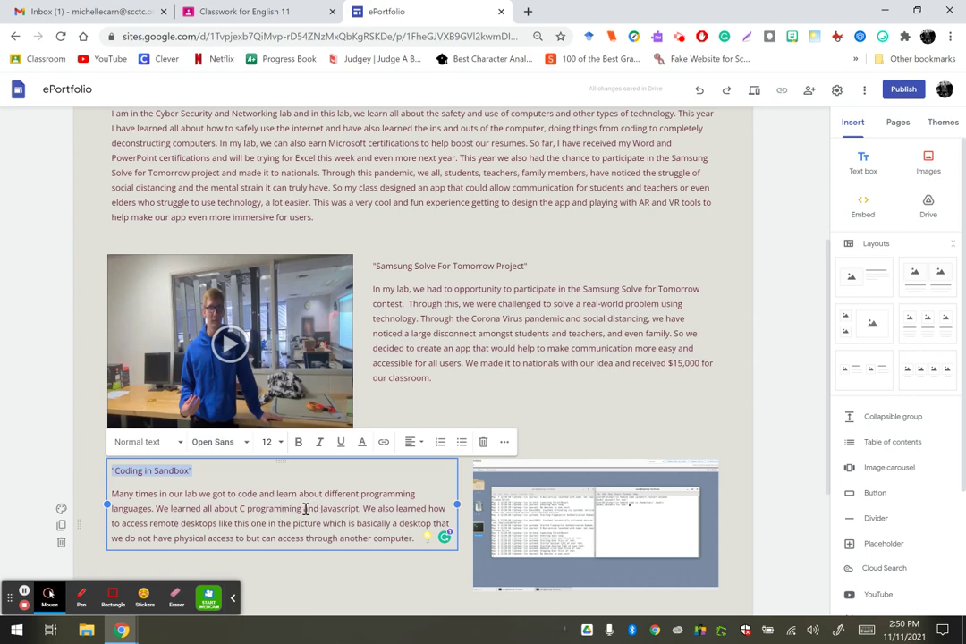
left_click(830, 394)
left_click_drag(830, 393, 821, 456)
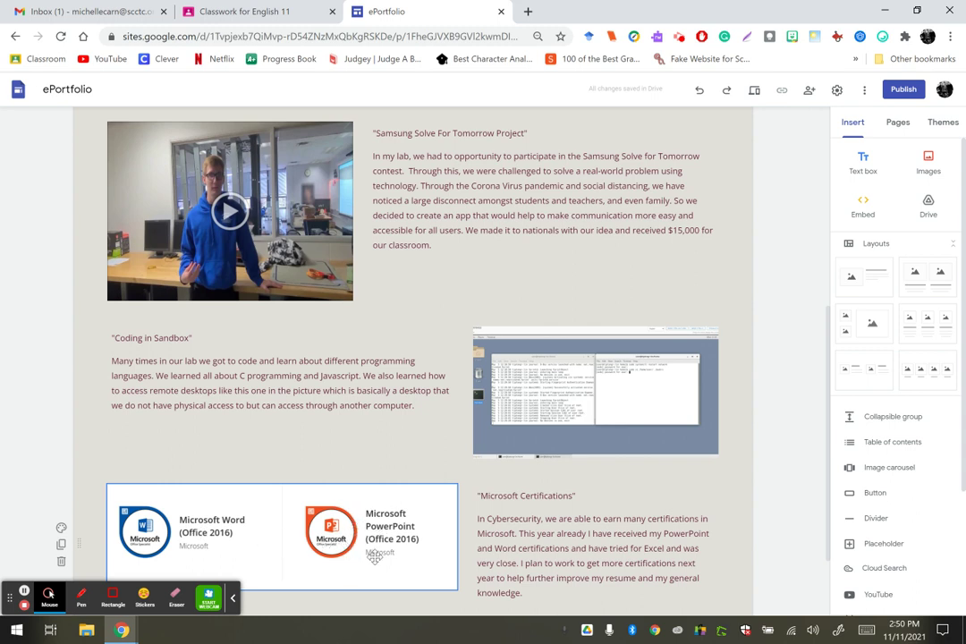
Highlight the Microsoft Certifications paragraph, deselect it, and scroll back up to the banner
left_click(499, 540)
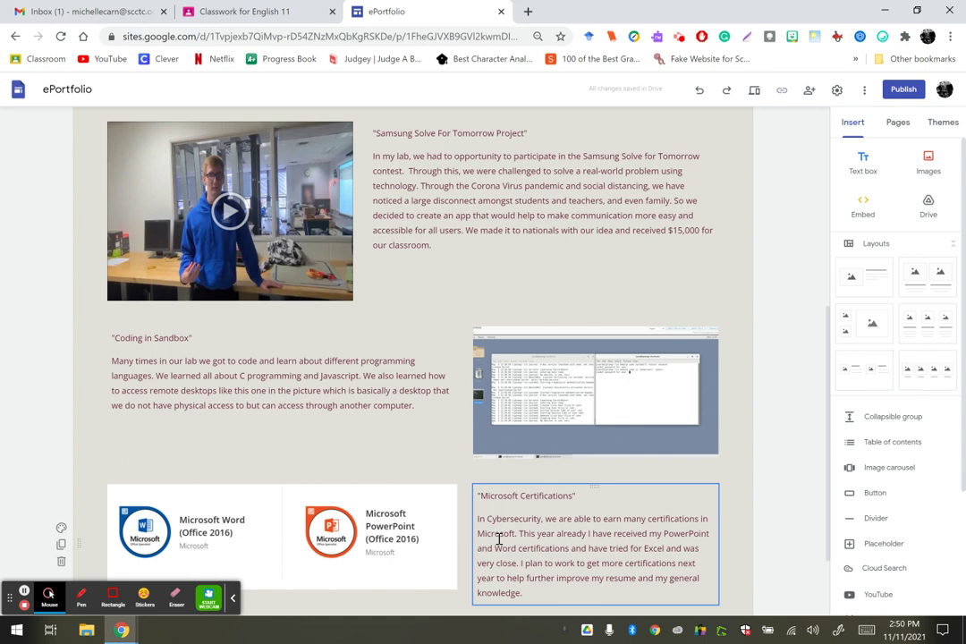
left_click(499, 540)
left_click_drag(524, 593, 474, 512)
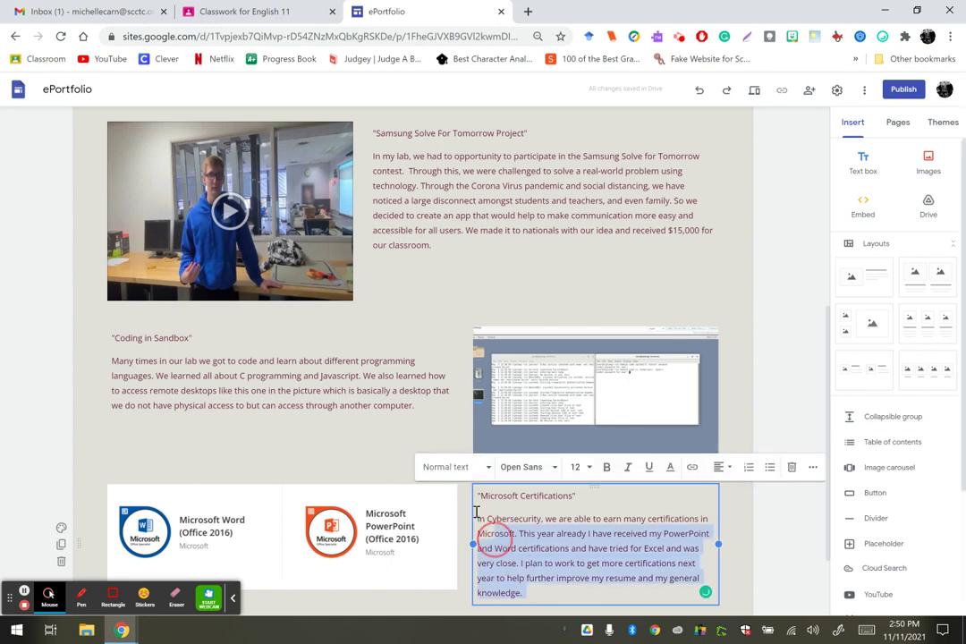
left_click(799, 513)
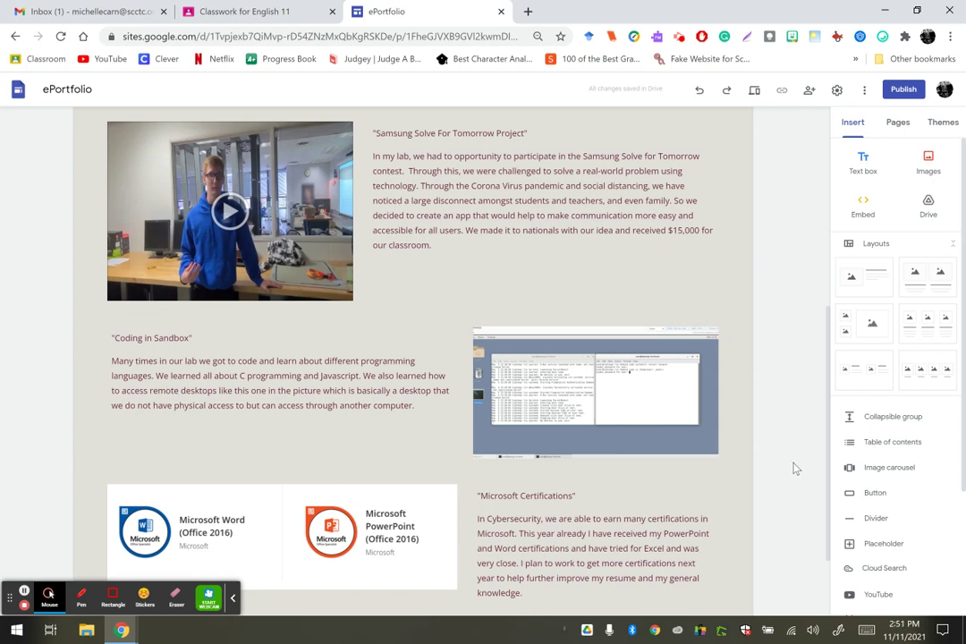
scroll(796, 466, "up", 3)
scroll(796, 463, "up", 2)
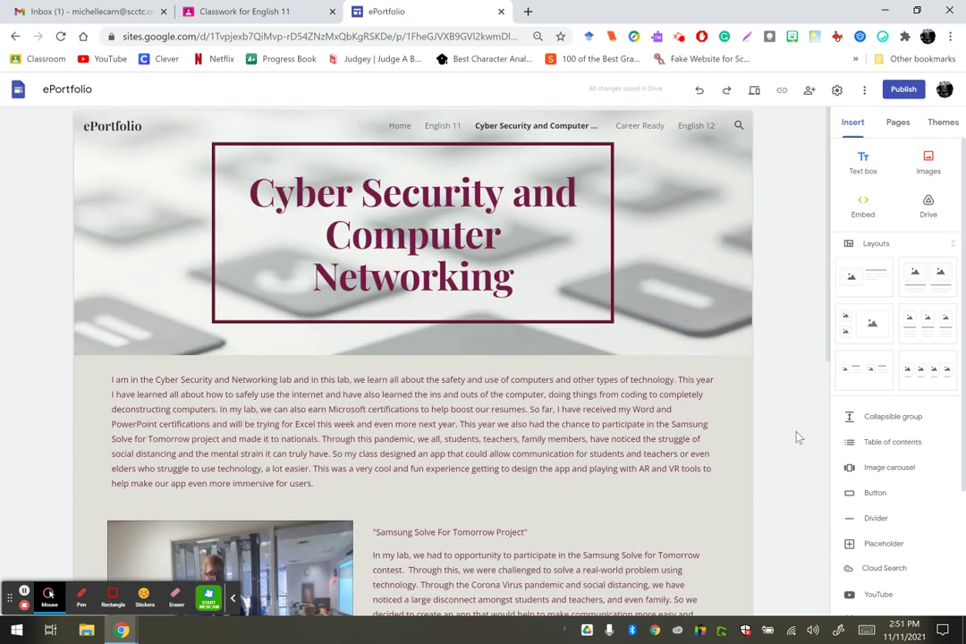